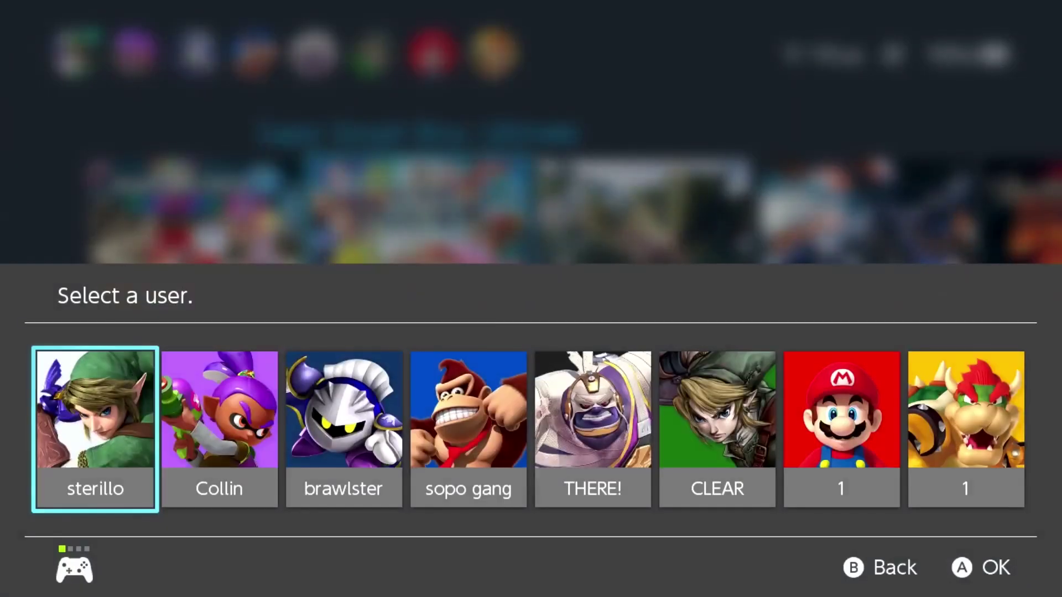
key("Return")
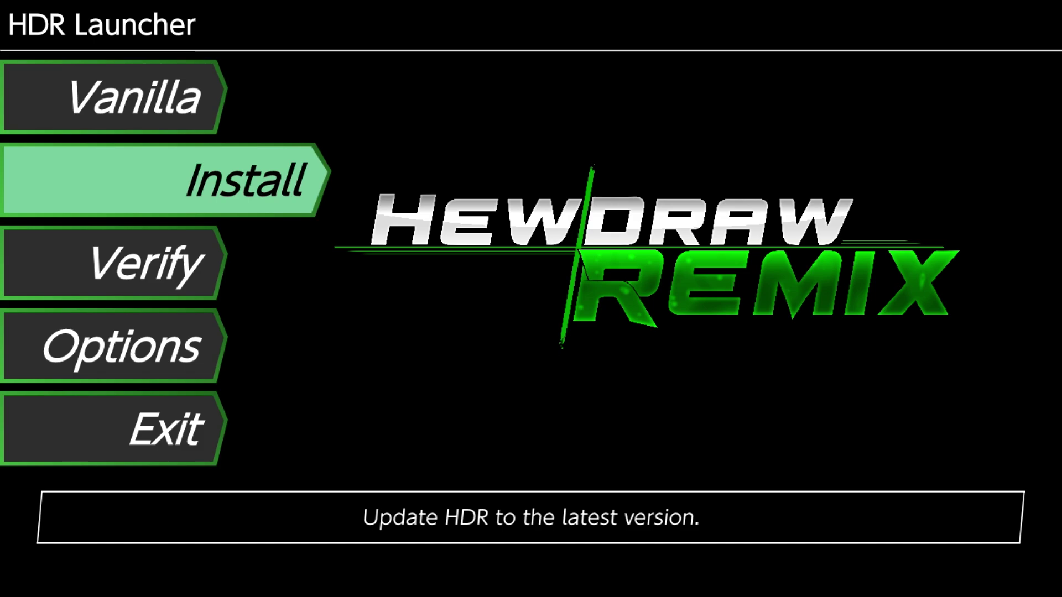
Step: Start installing the latest HDR version, downloading hdr_version.txt and switch-package.zip
key("Return")
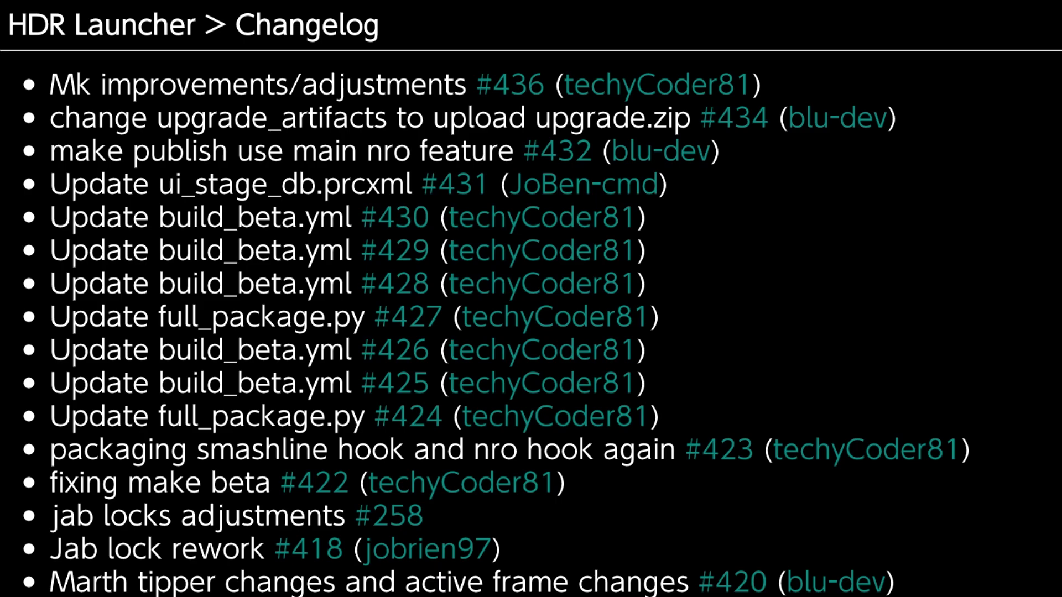
Step: Scroll down through the HDR changelog to older entries like 'Training Mode Tag Mode #229'
scroll(531, 298, "down", 15)
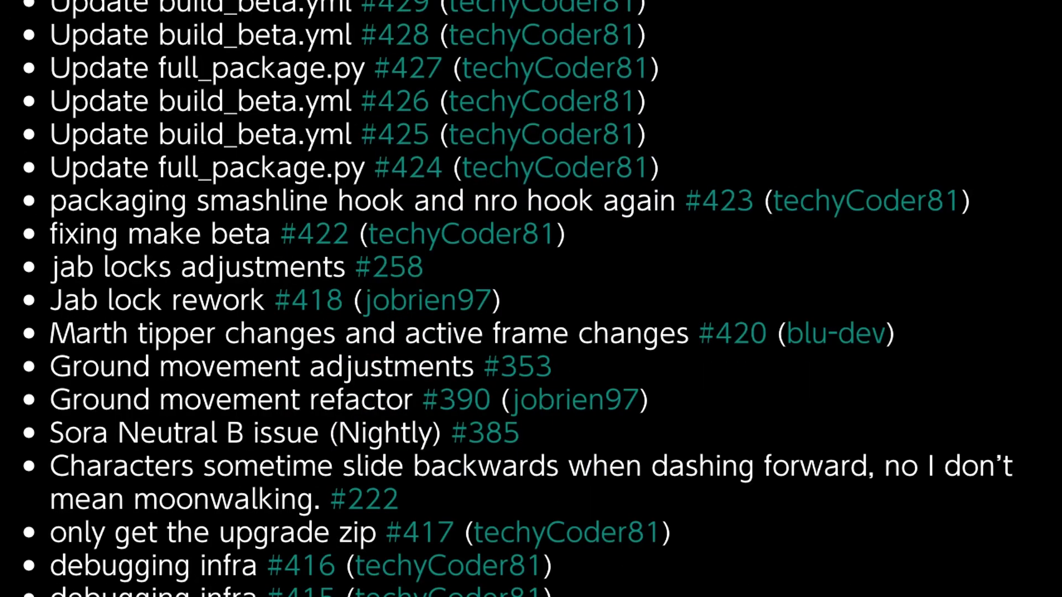
scroll(532, 298, "down", 16)
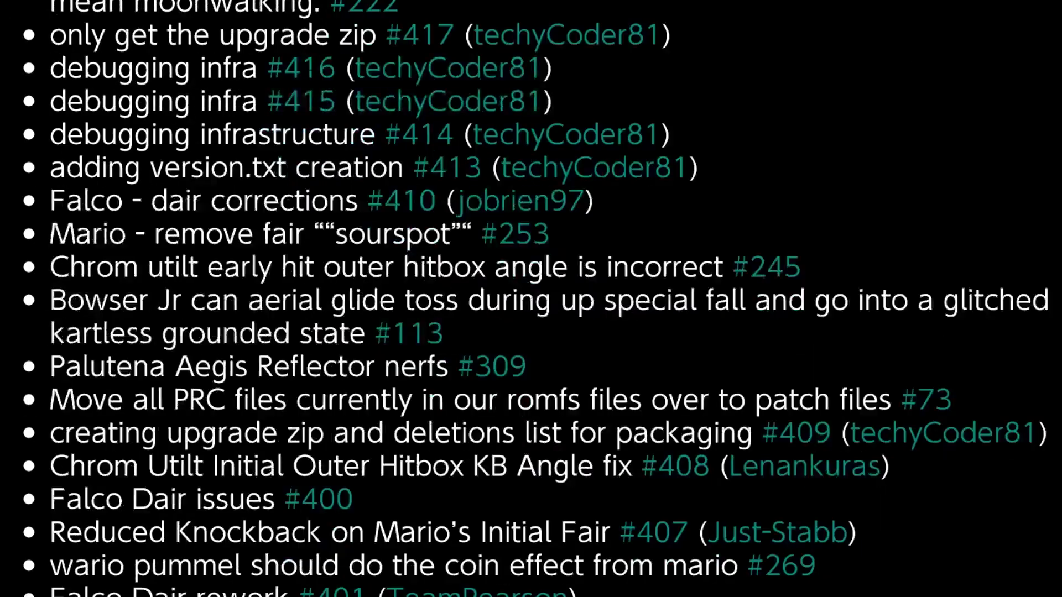
scroll(531, 298, "down", 15)
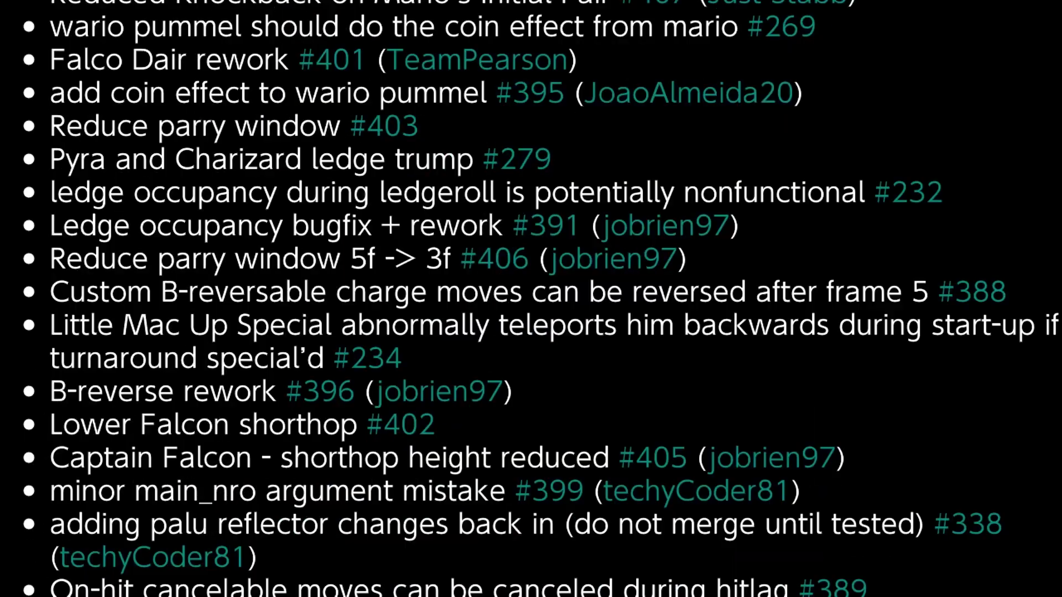
scroll(531, 299, "down", 16)
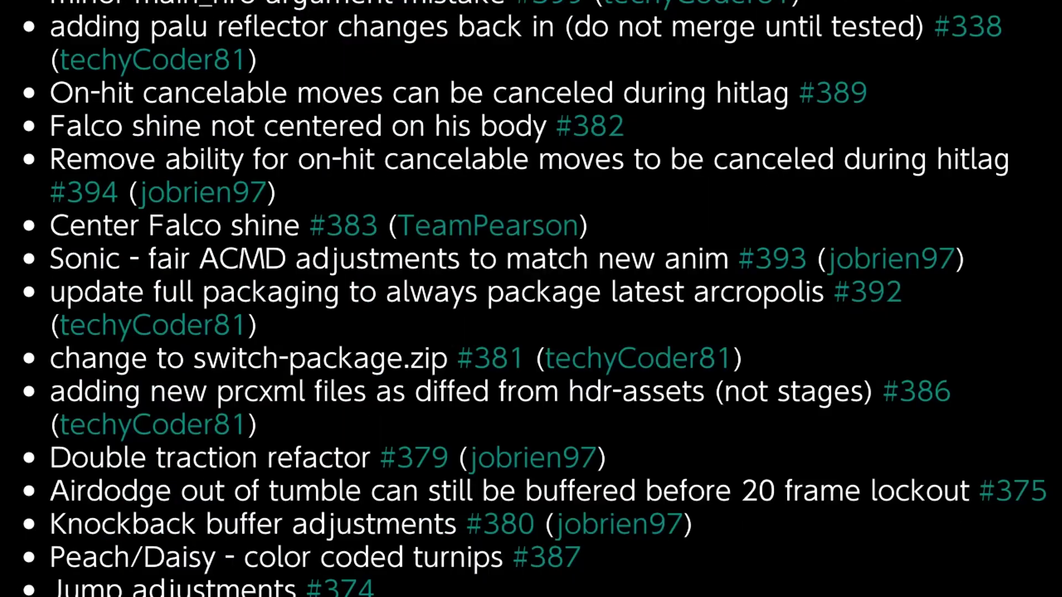
scroll(531, 298, "down", 15)
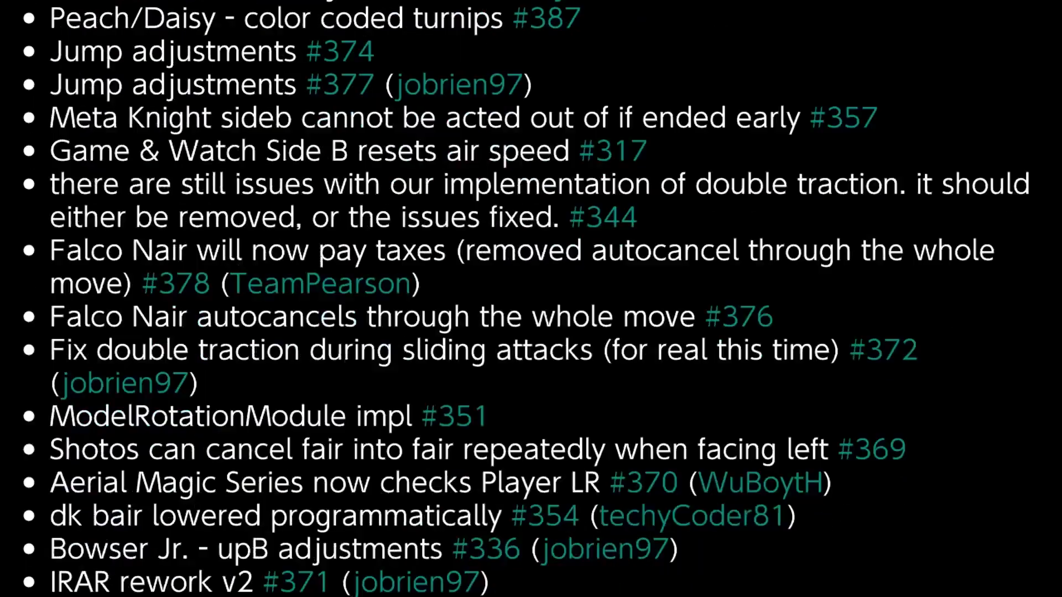
scroll(531, 298, "down", 16)
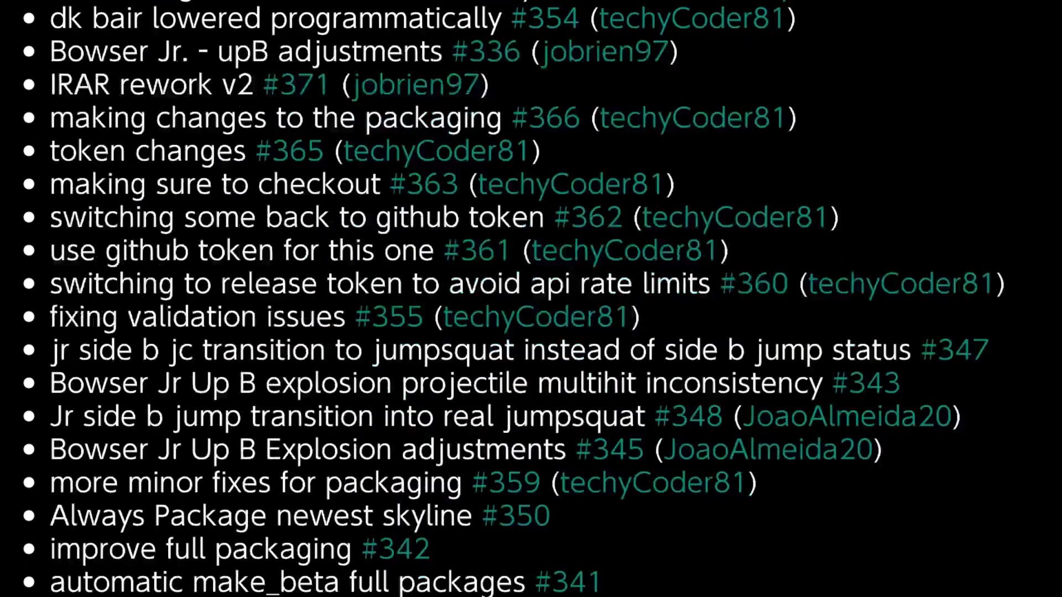
scroll(532, 299, "down", 15)
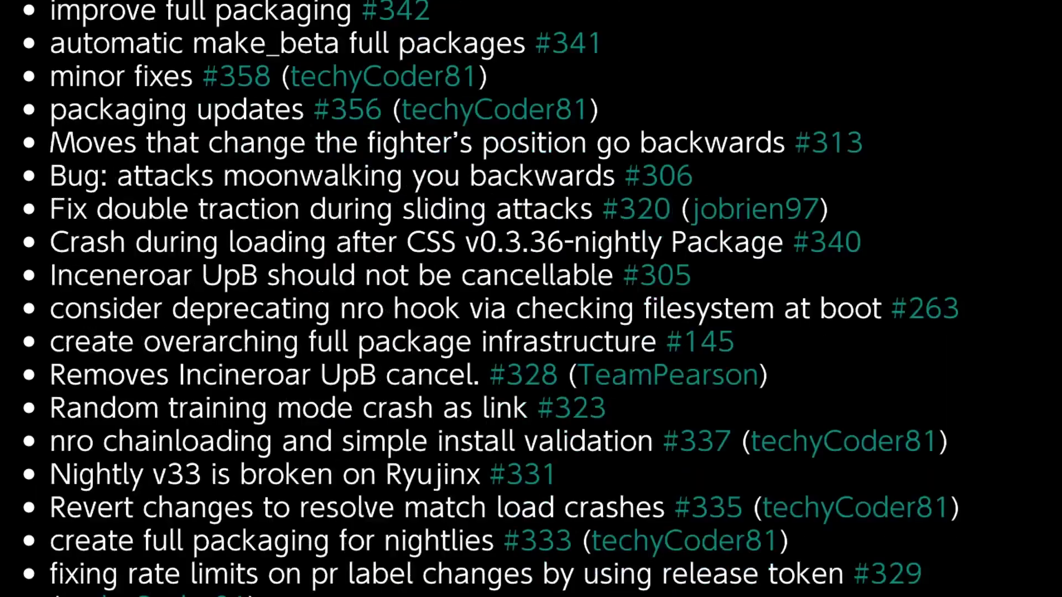
scroll(531, 299, "down", 16)
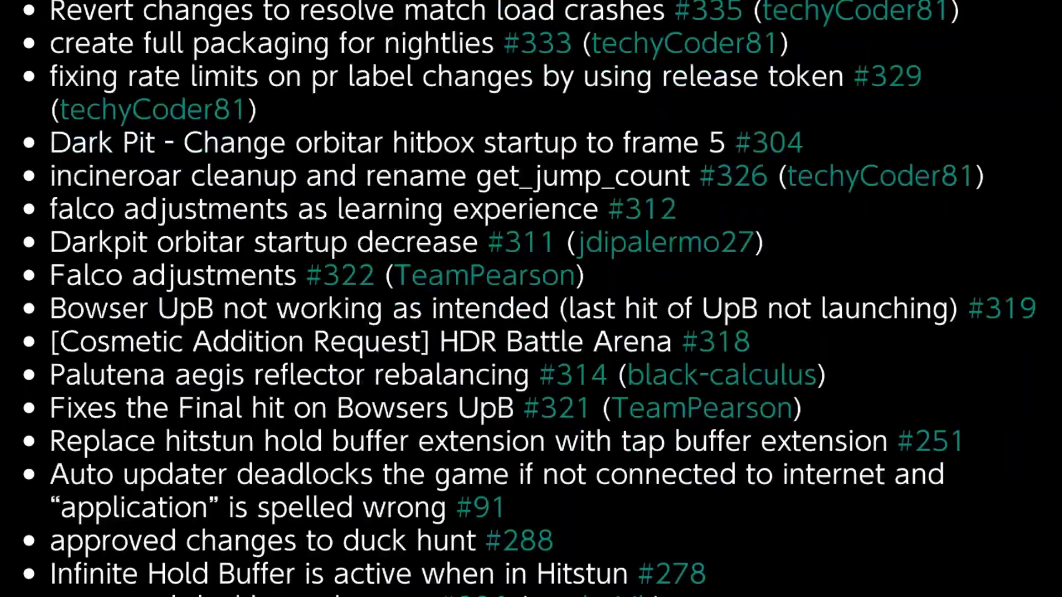
scroll(531, 300, "down", 15)
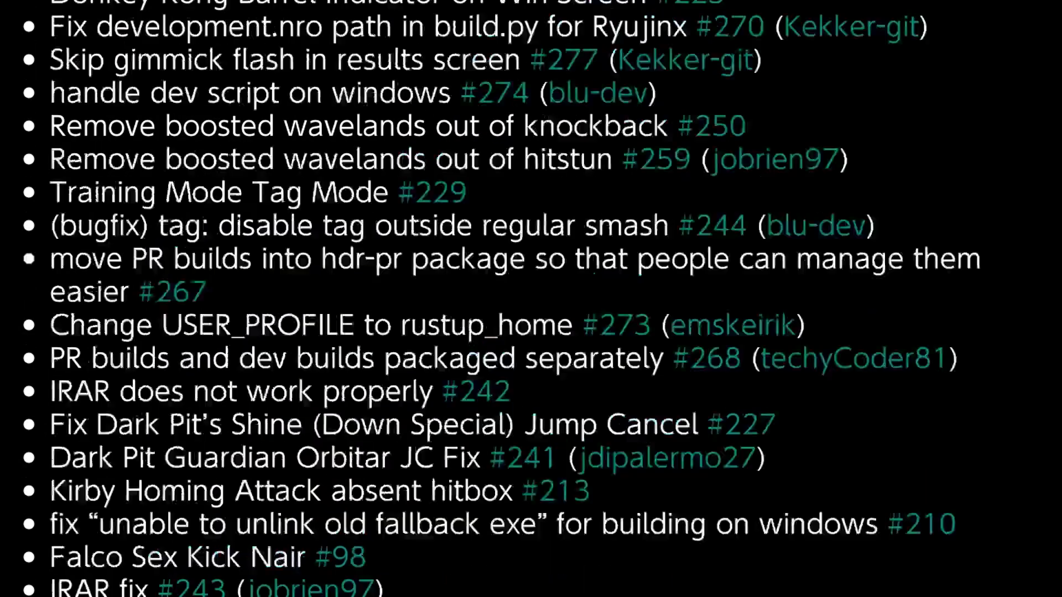
Step: Close the changelog and move through the main menu entries toward Options
key("Escape")
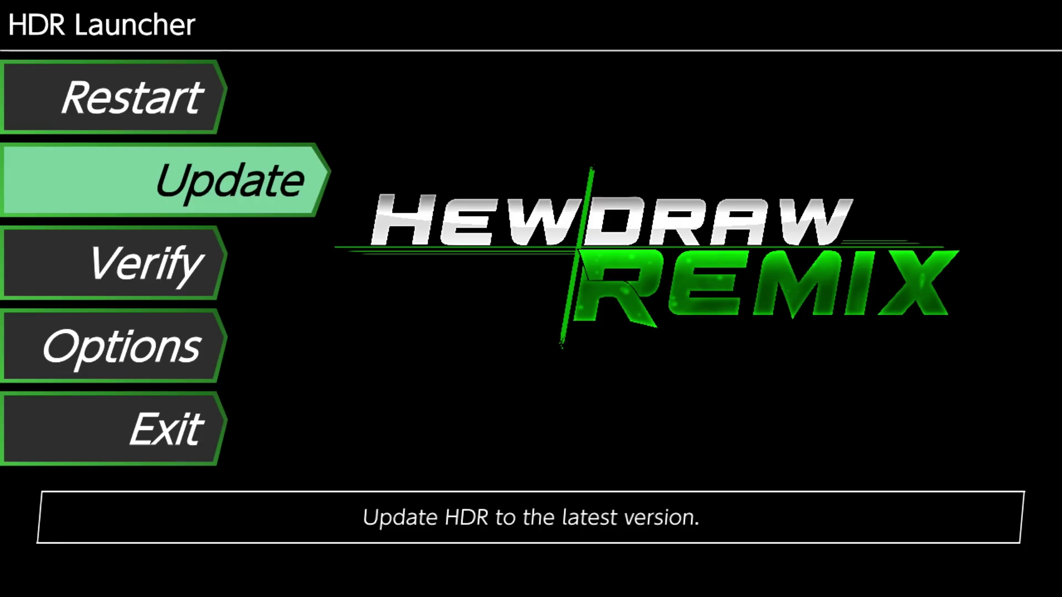
key("Up")
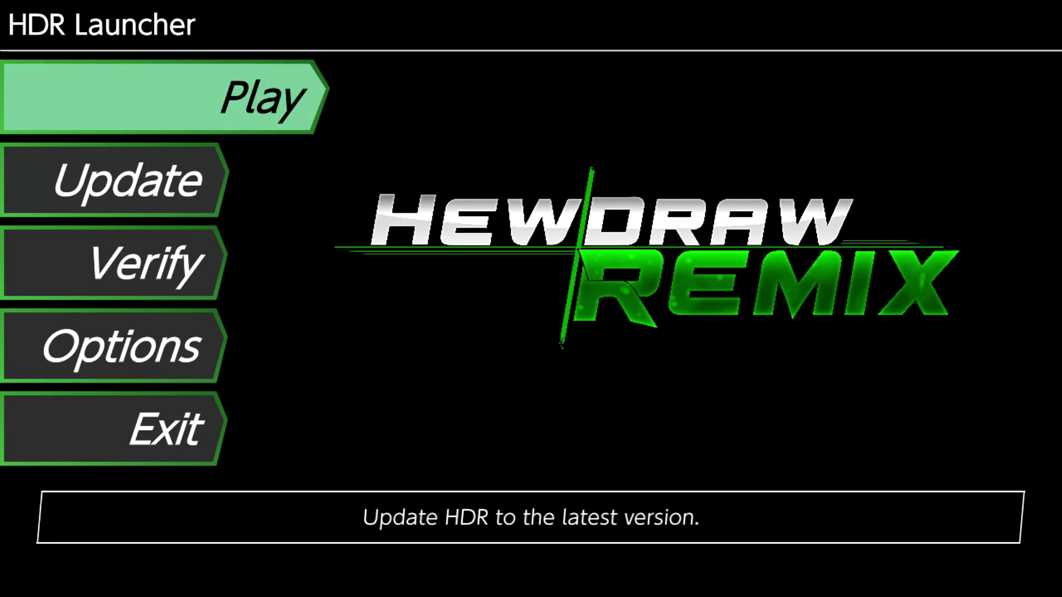
key("Down")
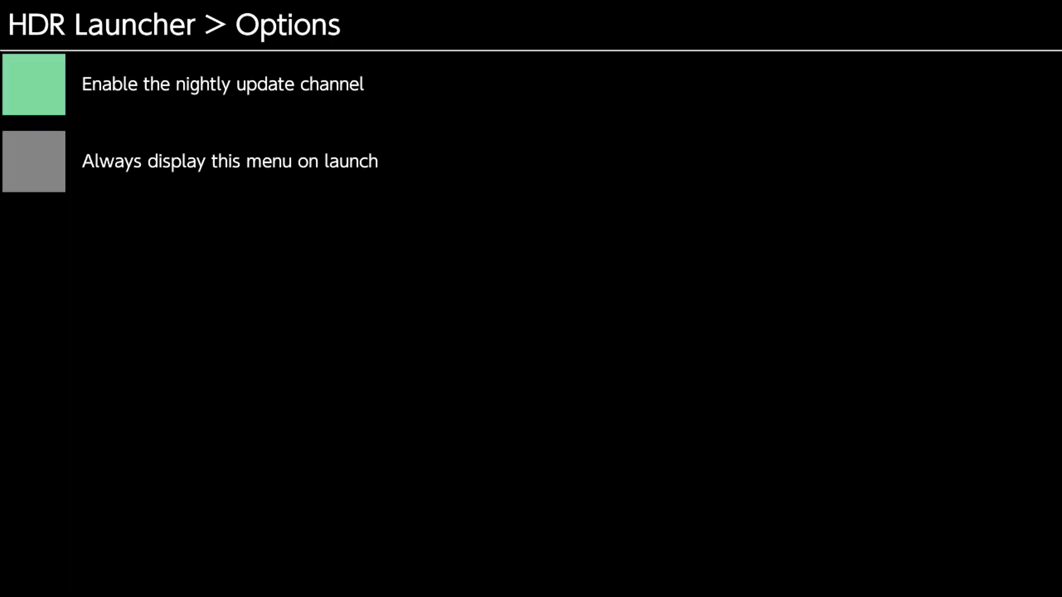
key("Return")
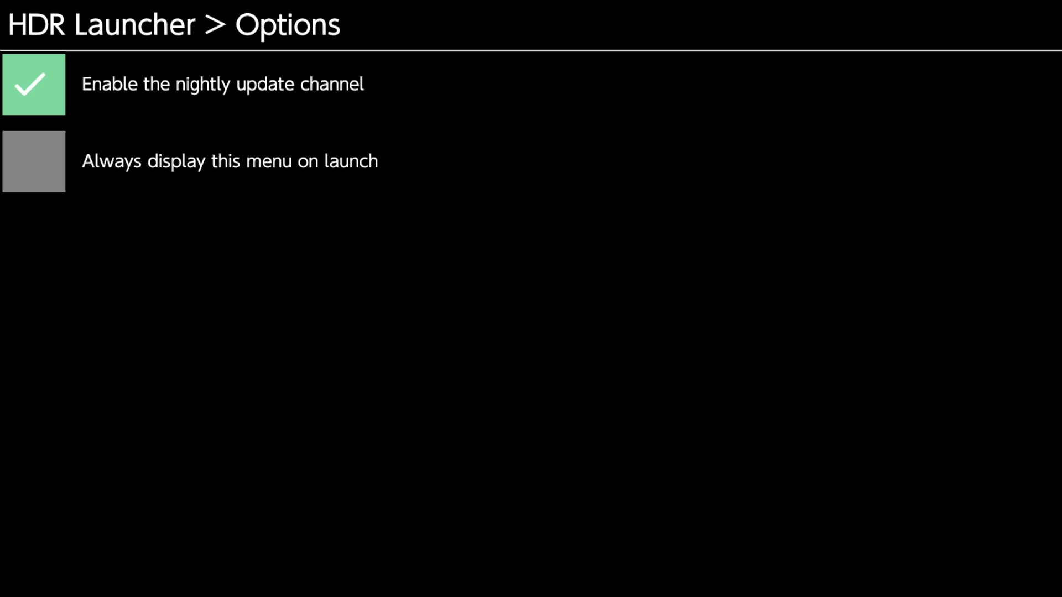
key("Down")
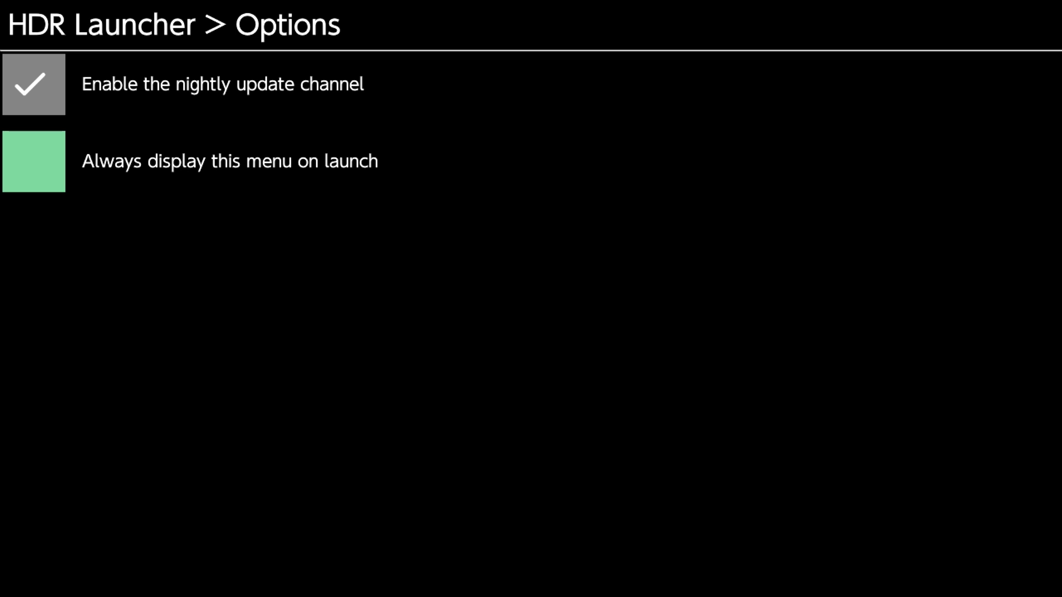
Step: Step through the main menu entries and briefly open and leave the launcher Options
key("Up")
key("Escape")
key("Up")
key("Up")
key("Up")
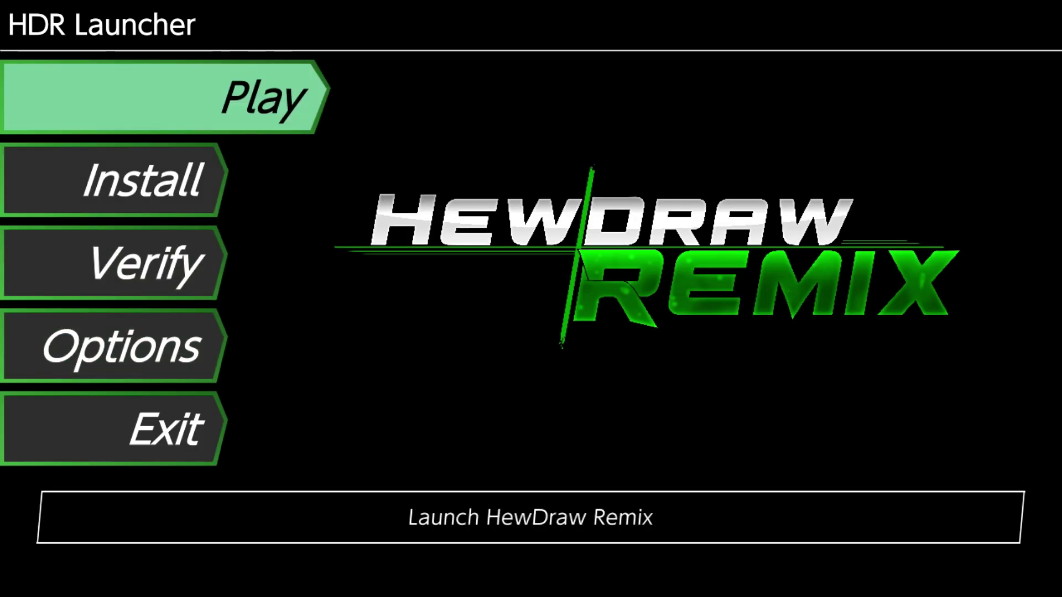
key("Down")
Step: Run an HDR update check, which reports 0.5.13-beta as already the latest version
key("Down")
key("Down")
key("Return")
key("Escape")
key("Up")
key("Up")
key("Down")
key("Up")
key("Down")
key("Down")
key("Return")
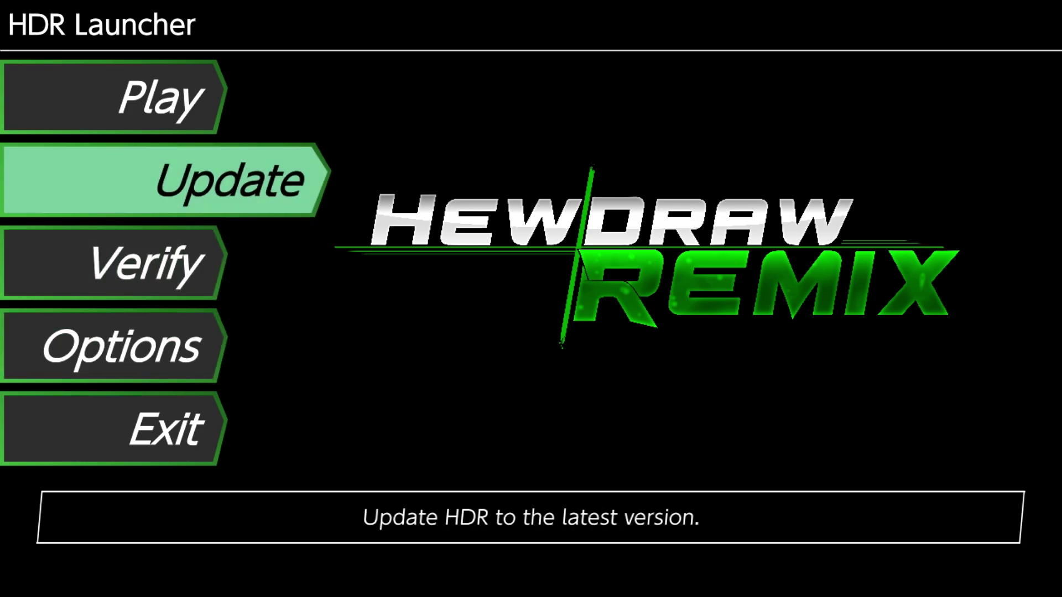
key("Down")
key("Return")
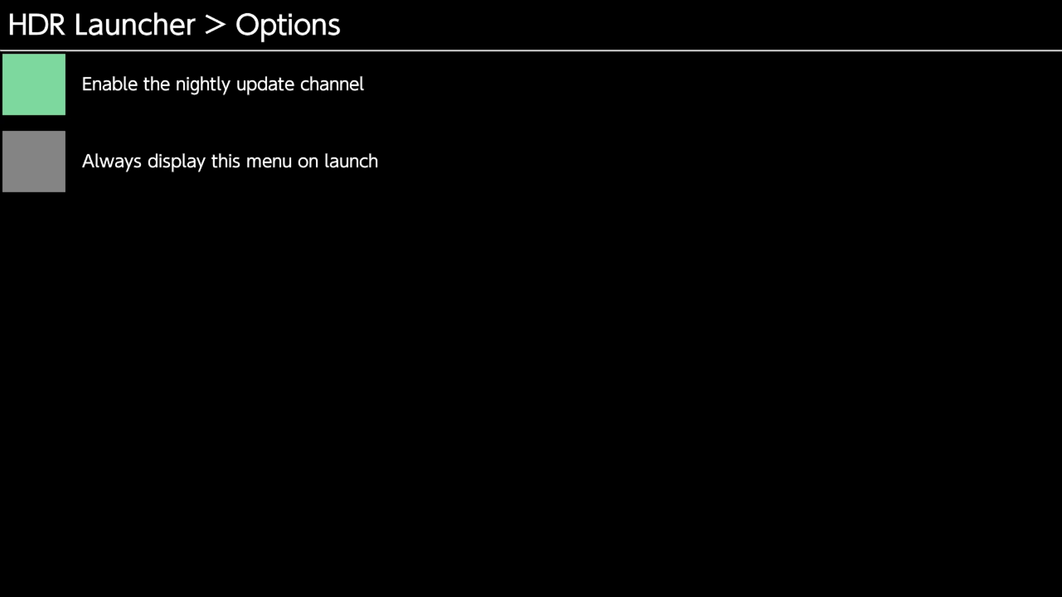
Step: Toggle the nightly update channel in Options, then go back and move up to Install
key("Escape")
key("Return")
key("Return")
key("Escape")
key("Up")
key("Up")
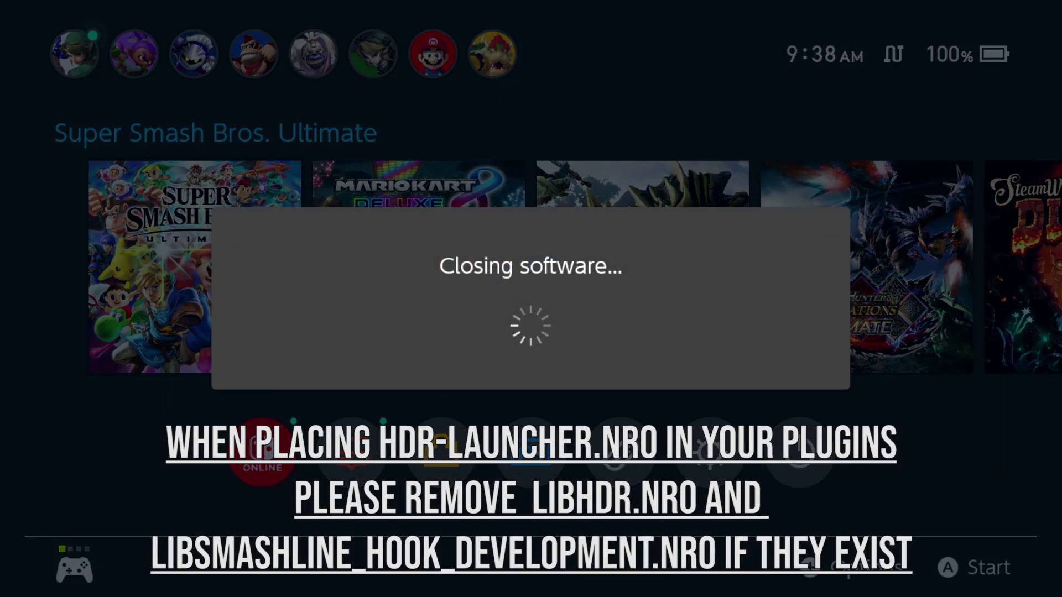
Step: Relaunch Super Smash Bros. Ultimate so HDR Launcher downloads switch-package.zip
key("Return")
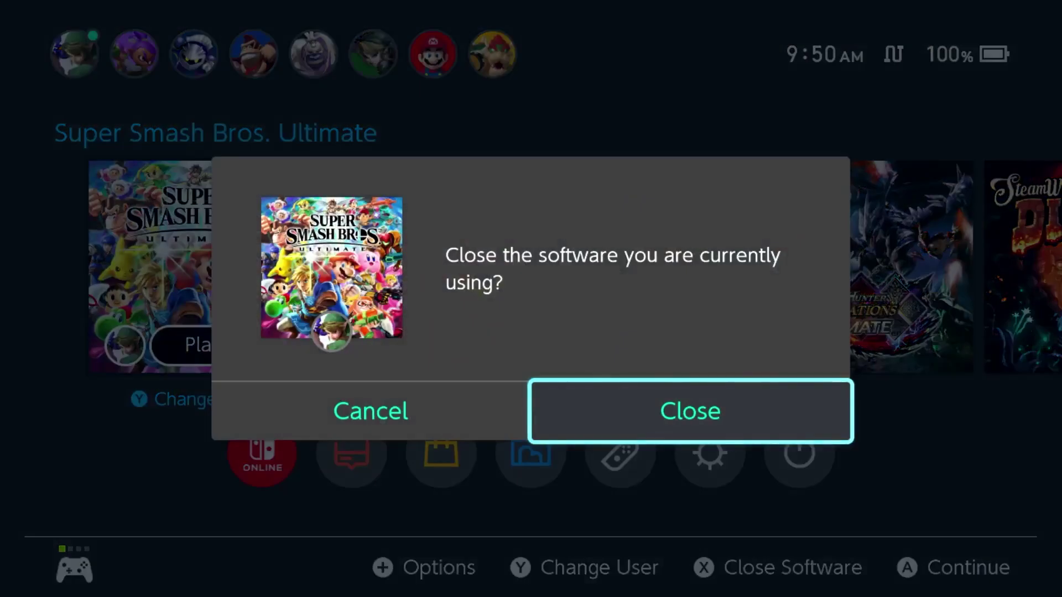
Step: Close the running Smash game and relaunch it from the HOME Menu
key("a")
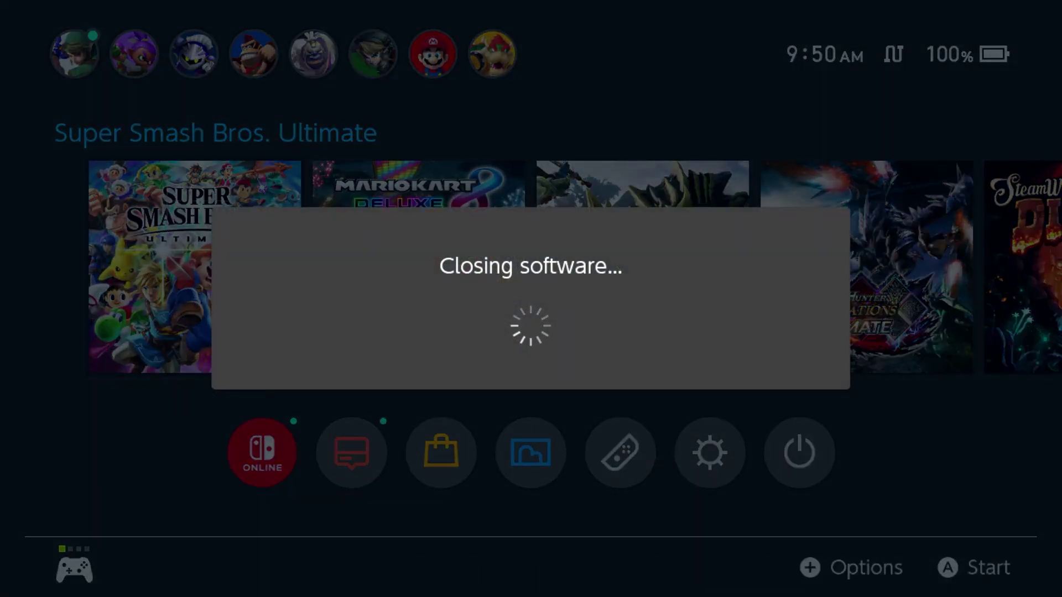
key("a")
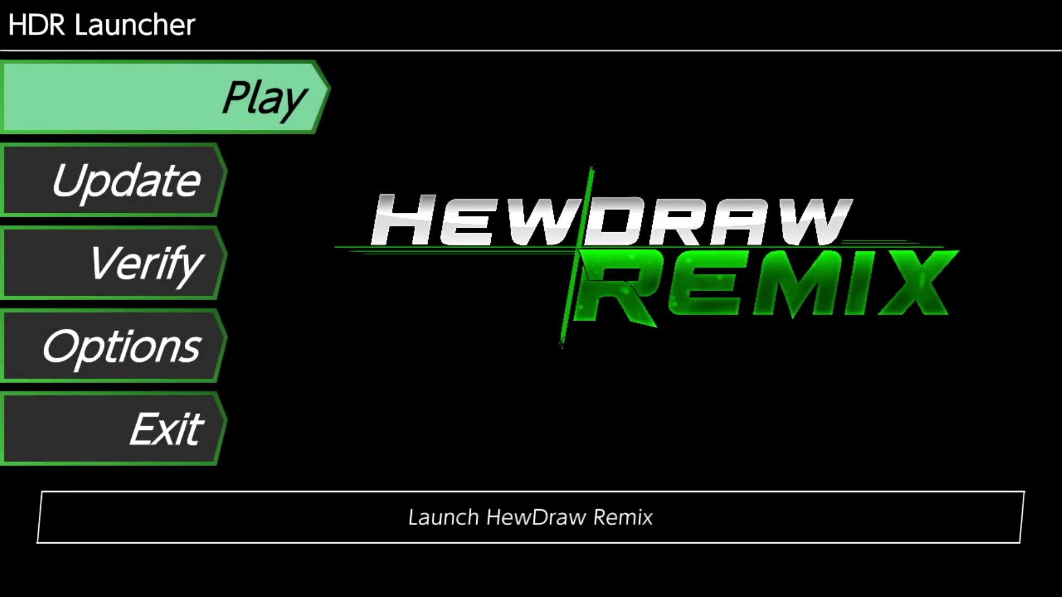
Step: Turn the nightly channel off in Options and start an HDR update that verifies the 5071 files
key("Down")
key("Down")
key("Down")
key("Down")
key("Return")
key("Return")
key("Escape")
key("Up")
key("Return")
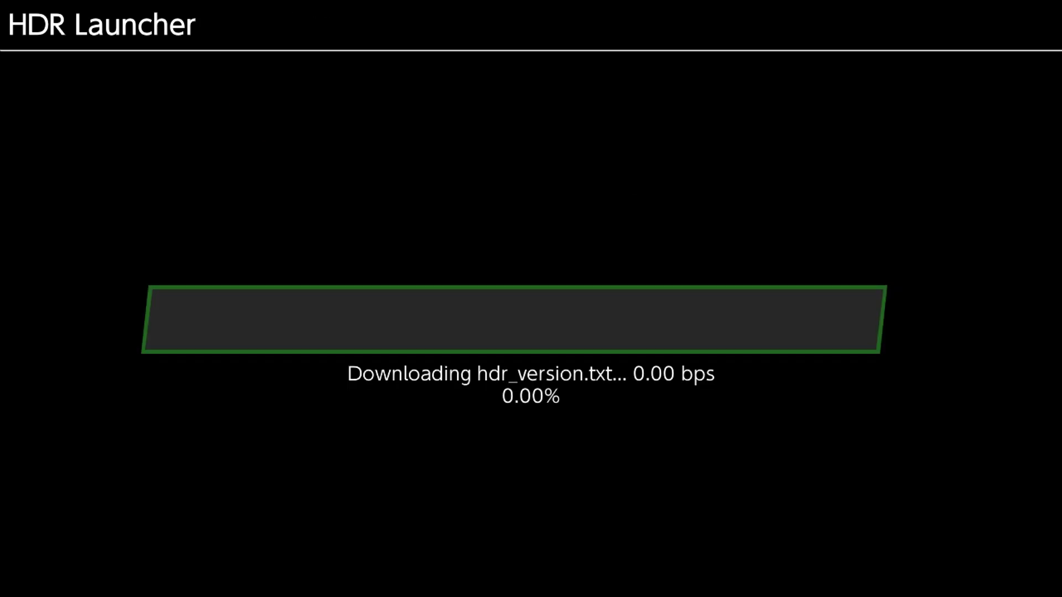